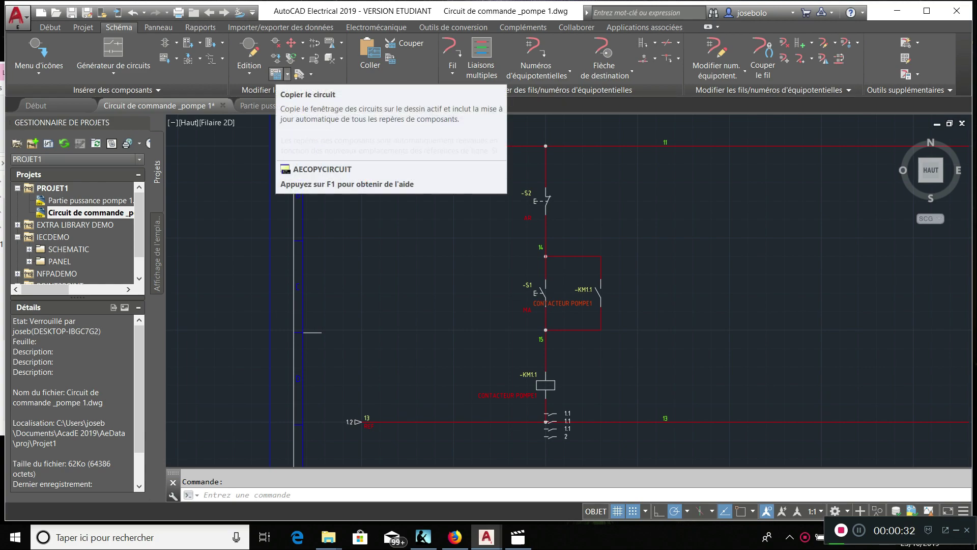
- Copy the complete pump 1 control branch, from S2 down to coil KM1.1, 100 units to the right along wire 11
click(275, 74)
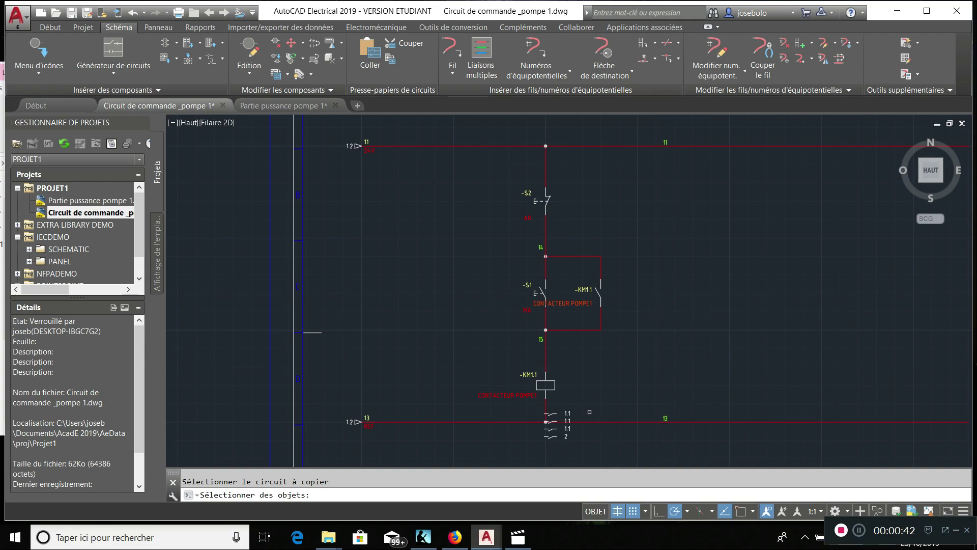
click(589, 412)
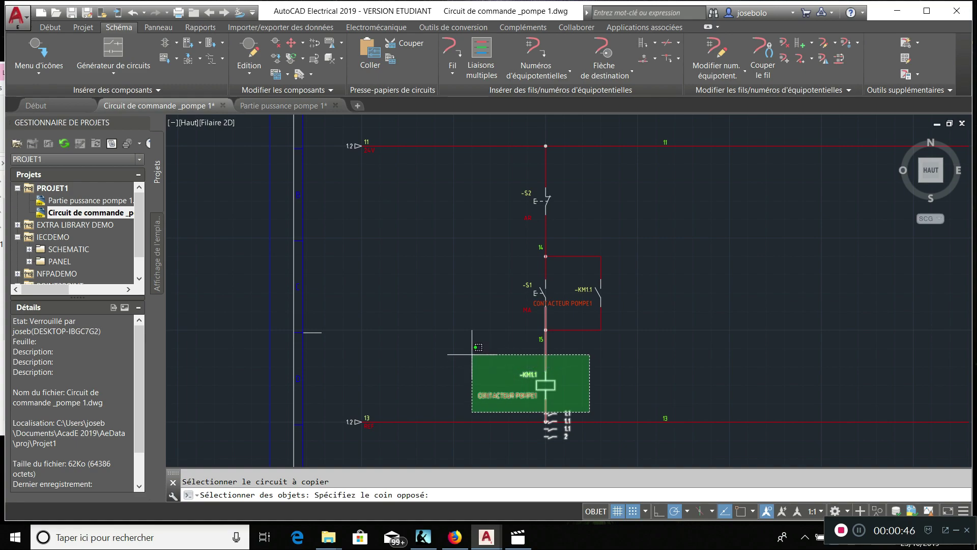
click(534, 348)
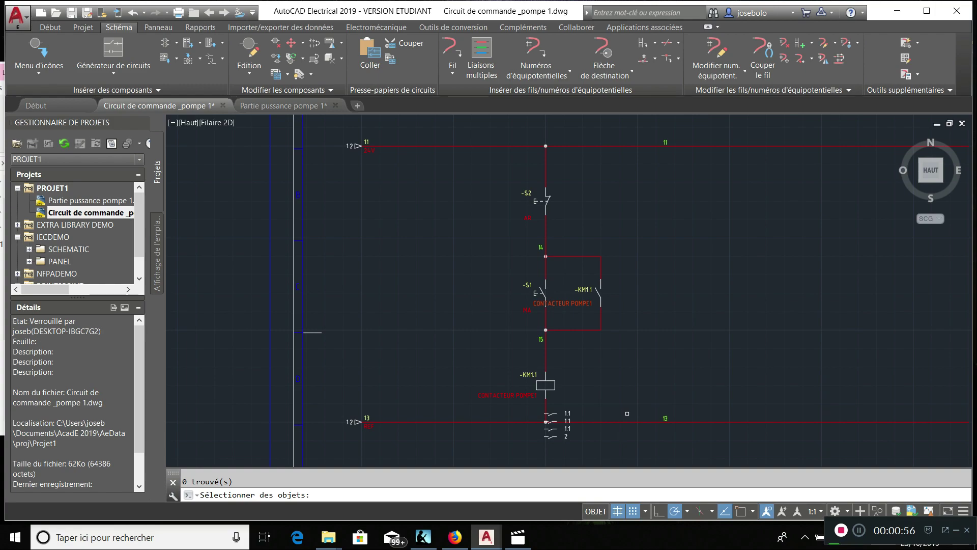
click(627, 414)
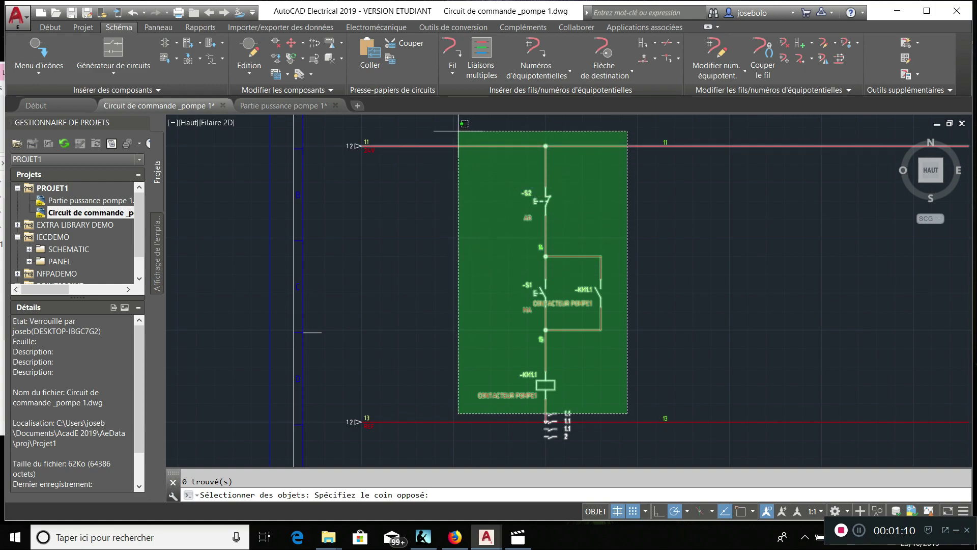
click(459, 131)
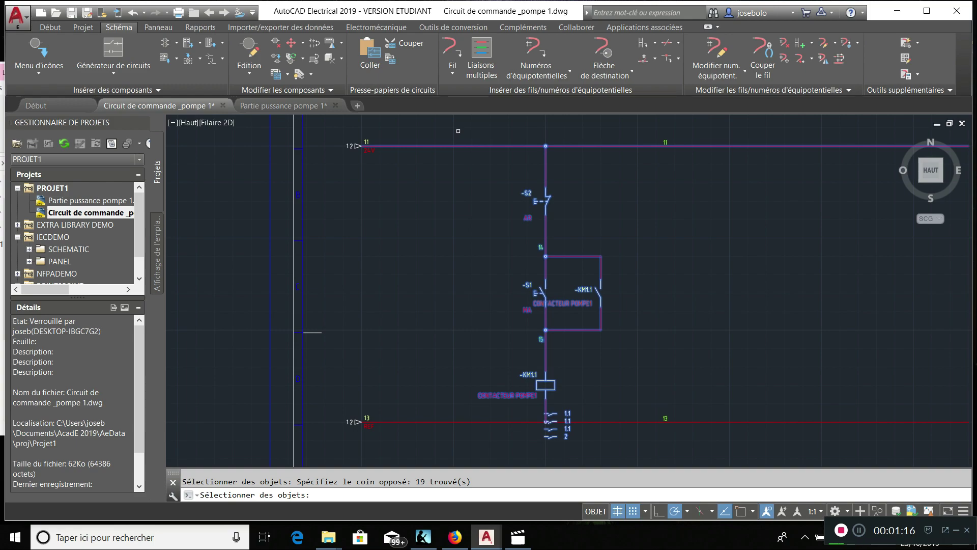
key(Return)
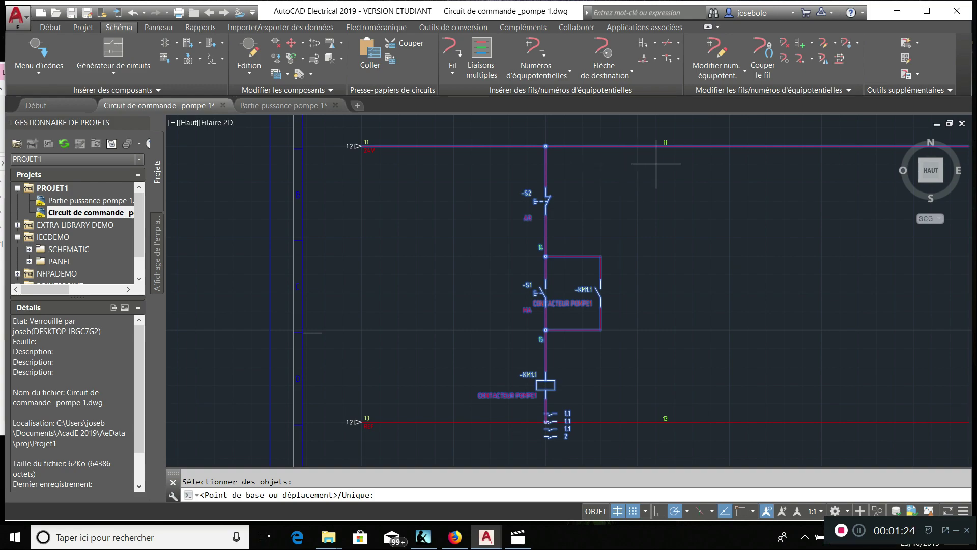
click(693, 145)
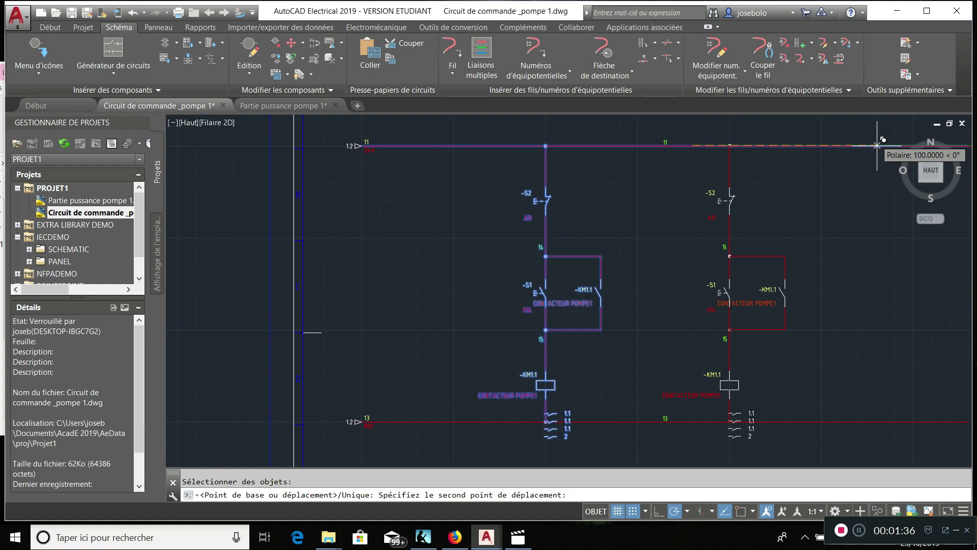
click(877, 146)
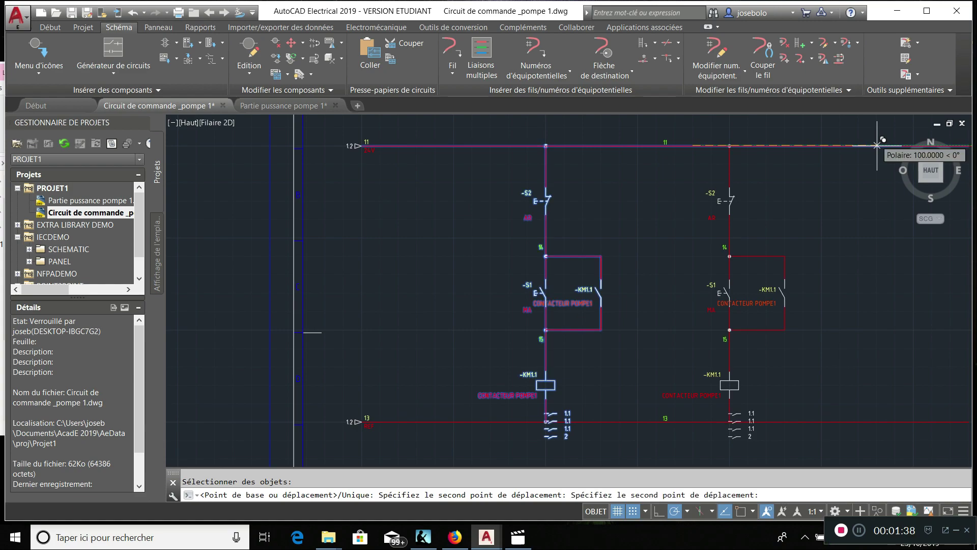
key(Return)
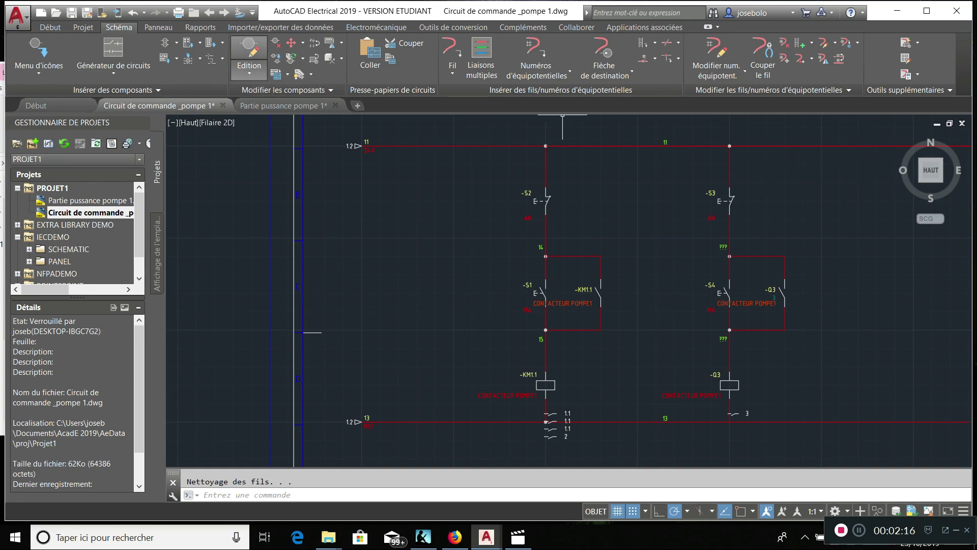
- Set the first description line of pushbutton S3 in the copied branch to "AR POMPE 2"
click(249, 53)
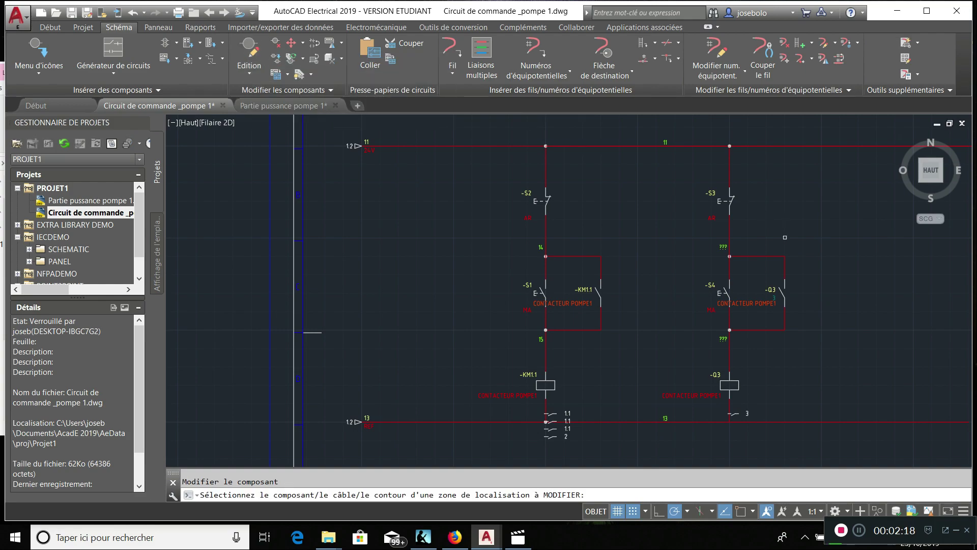
click(732, 200)
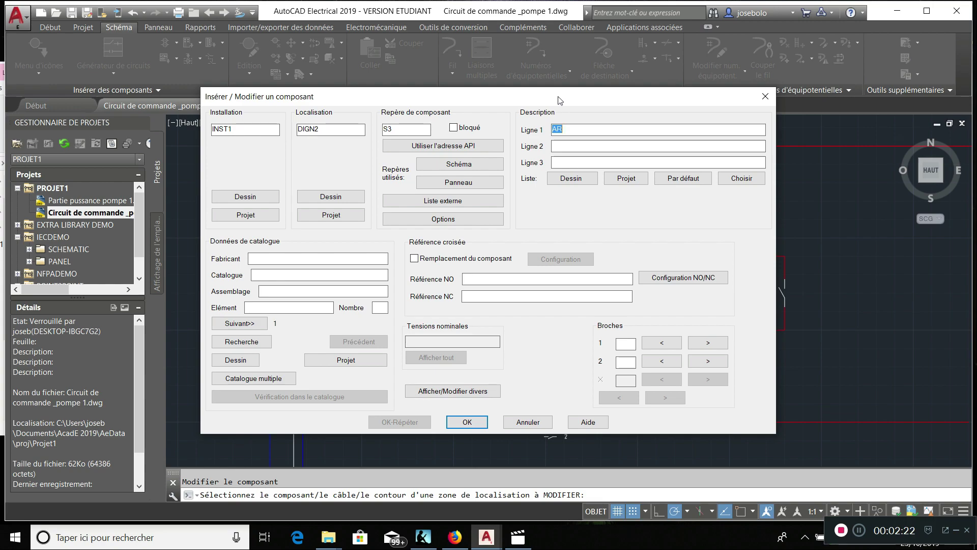
click(628, 142)
text(pompe 2)
click(483, 420)
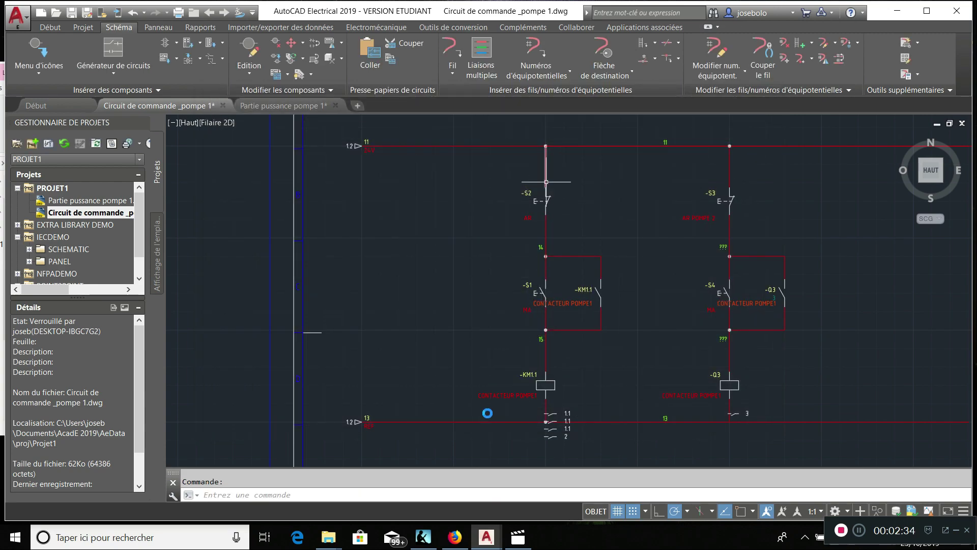
click(548, 207)
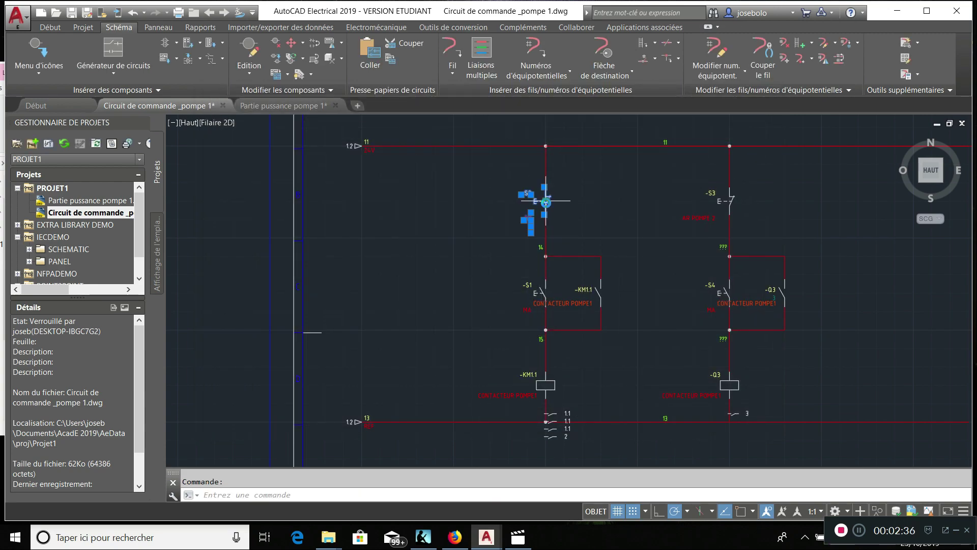
click(546, 203)
right_click(546, 203)
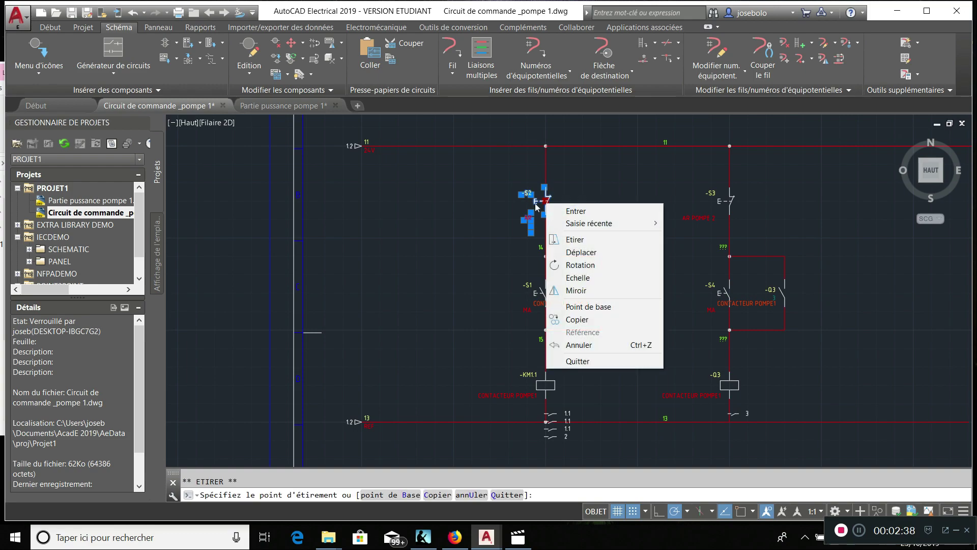
right_click(536, 204)
click(555, 191)
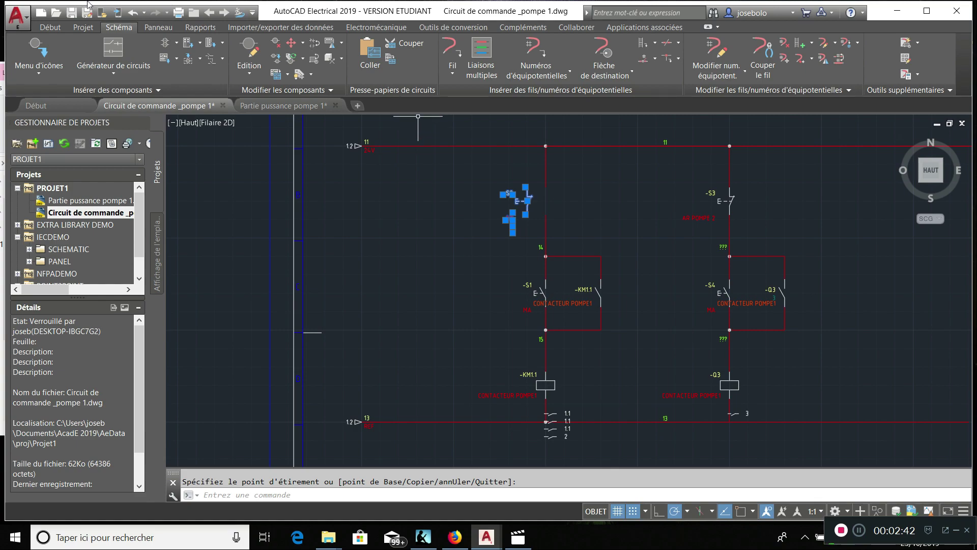
click(136, 17)
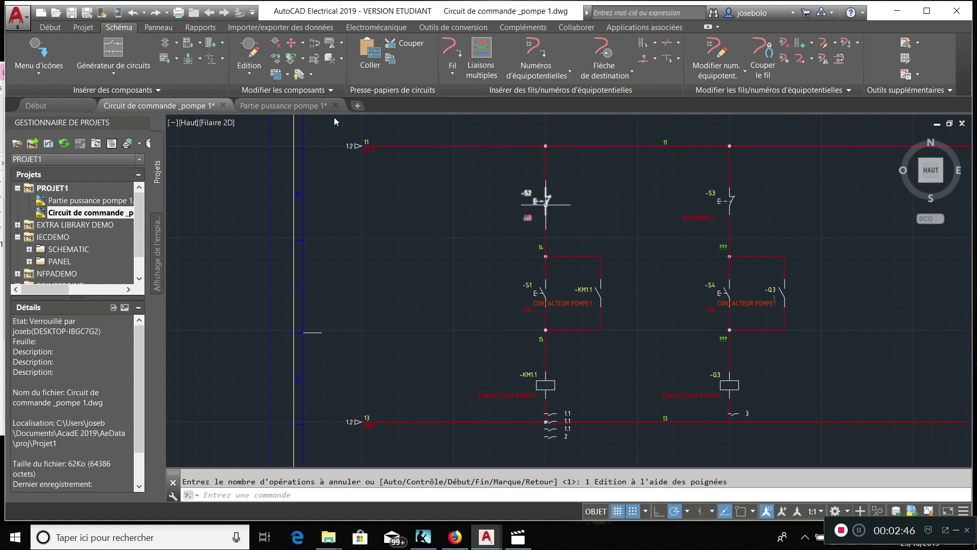
- Set the first description line of pushbutton S2 in the original branch to "AR pompe 1"
right_click(546, 205)
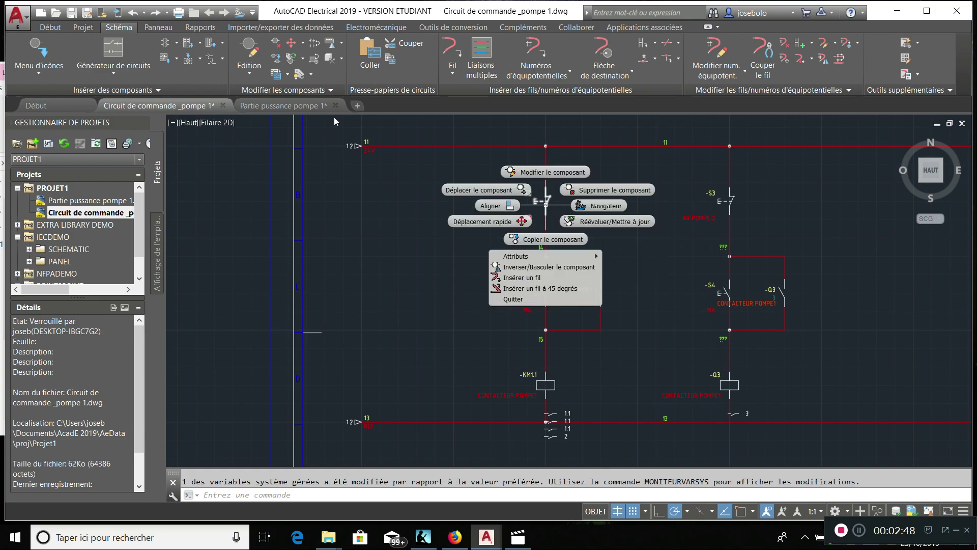
click(524, 174)
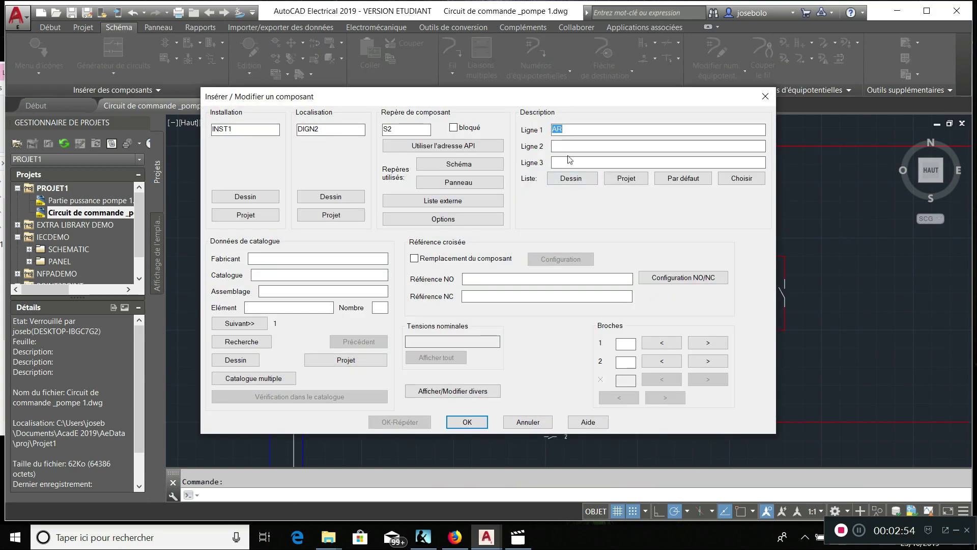
click(581, 134)
text(pompe)
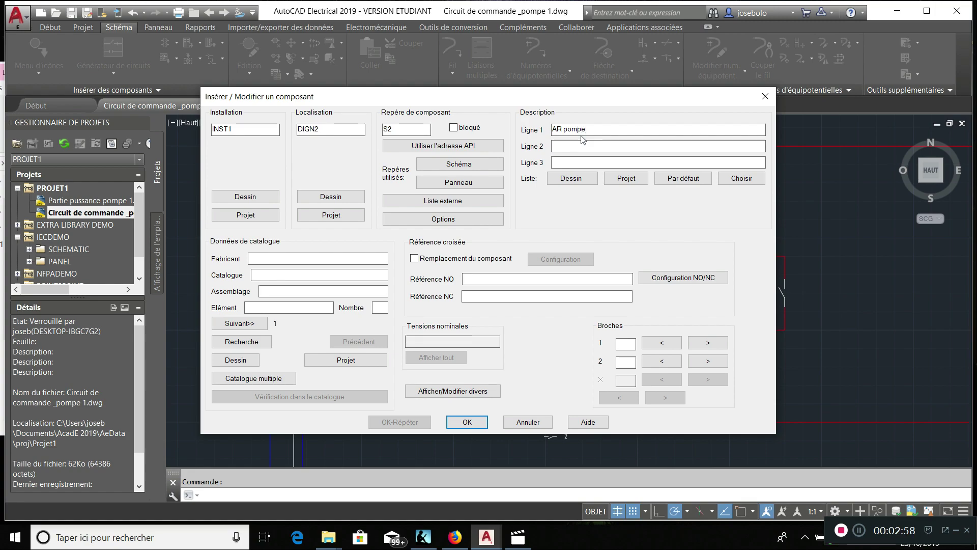
text( 1)
click(467, 423)
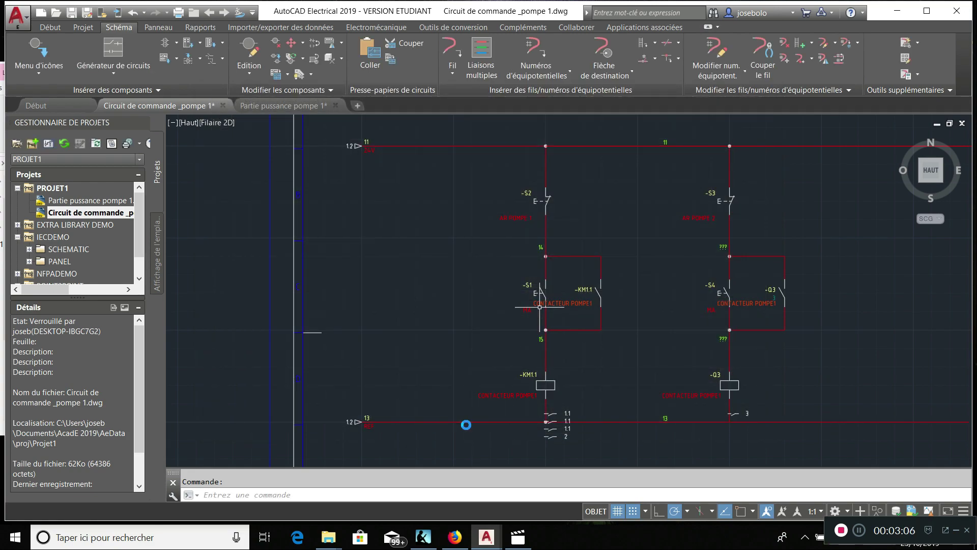
- Set the first description line of pushbutton S1 in the original branch to "MA POMPE 1"
click(533, 292)
right_click(532, 292)
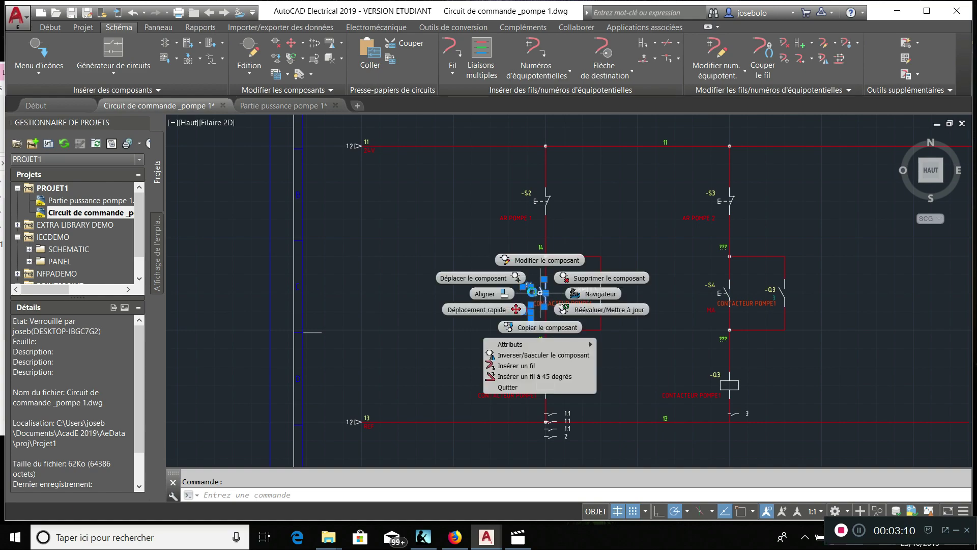
click(519, 260)
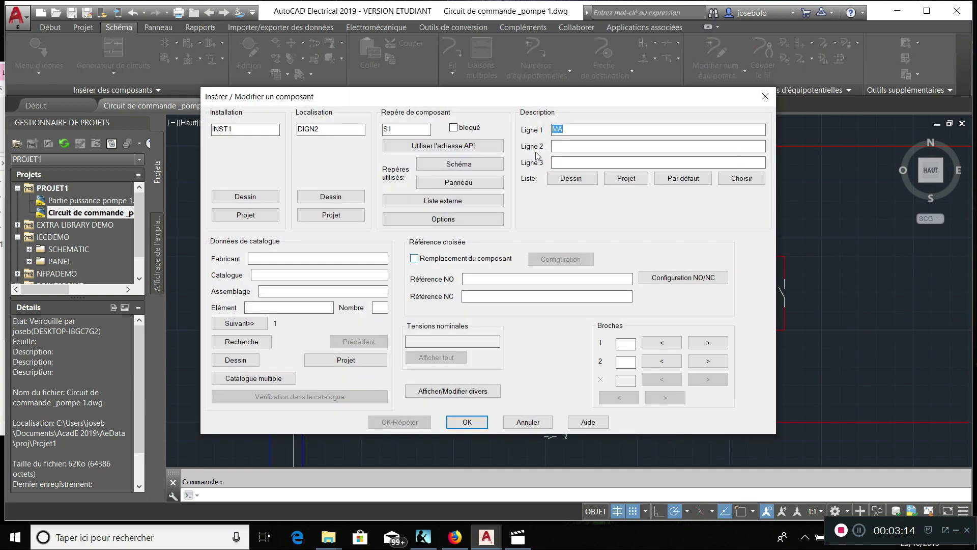
click(572, 132)
text(prompe 1)
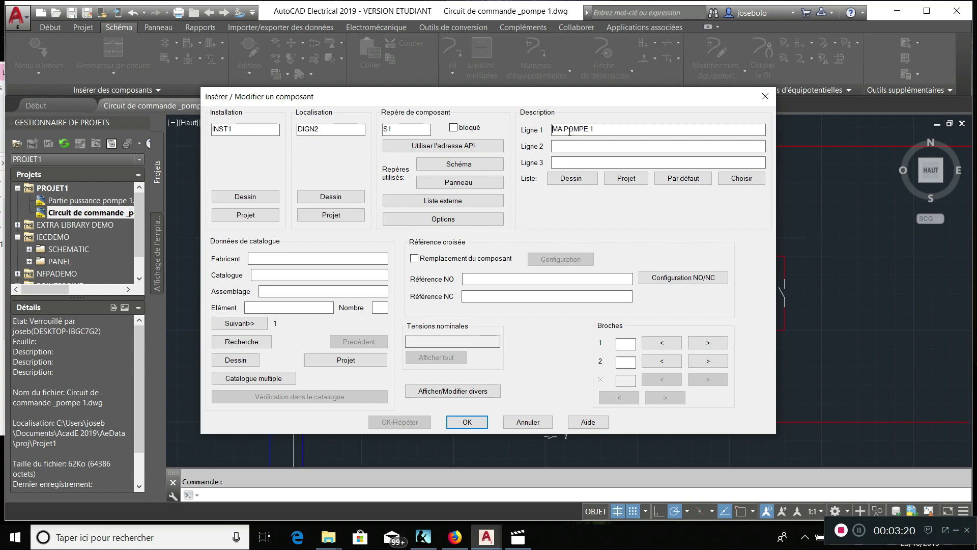
click(468, 422)
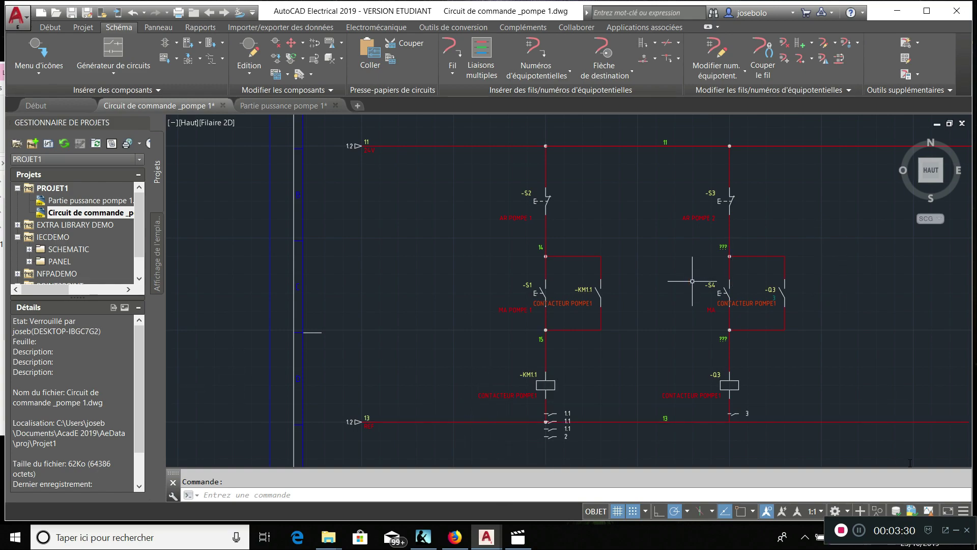
- Set the first description line of pushbutton S4 in the copied branch to "MA pompe 2"
click(726, 293)
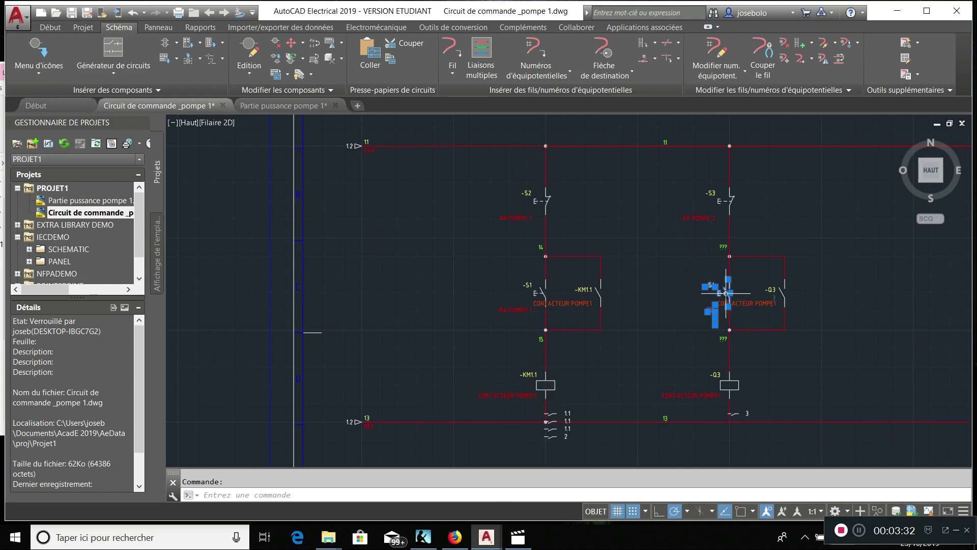
right_click(727, 293)
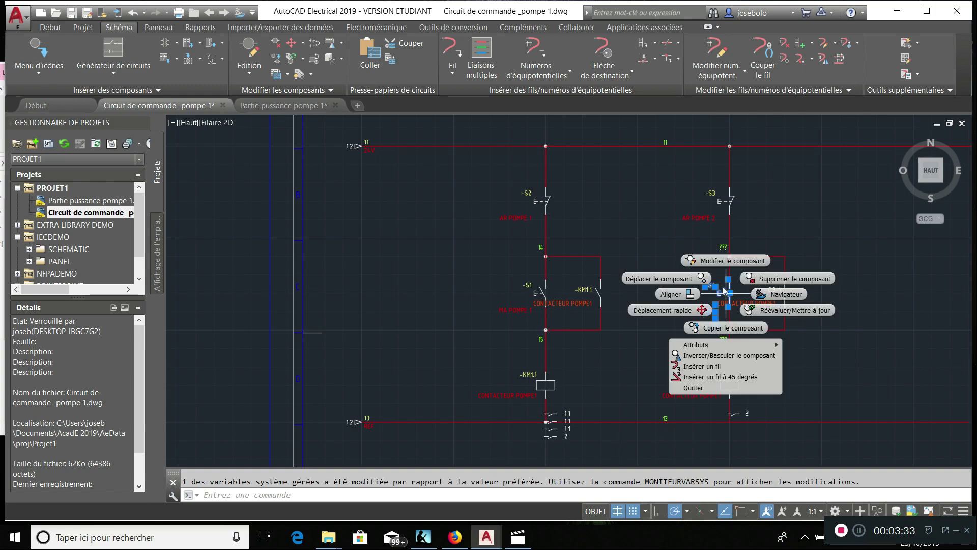
click(708, 261)
click(597, 127)
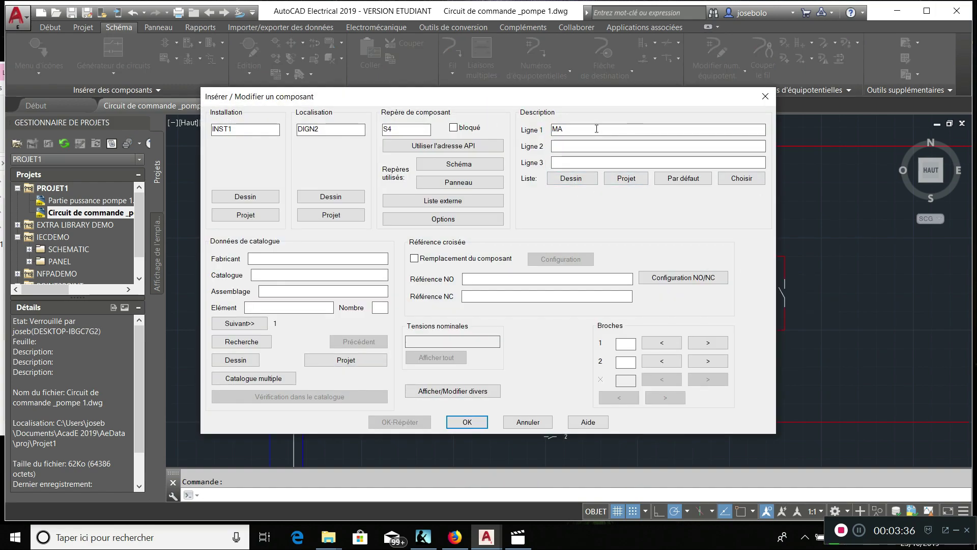
text(pompe 2)
click(467, 422)
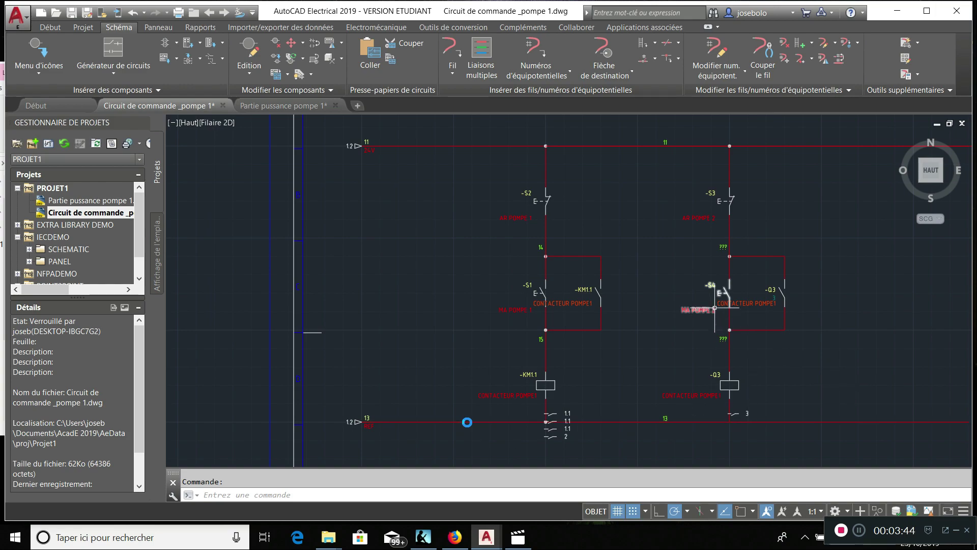
- Check the component data of pushbutton S3 in the copied branch and accept it as is
right_click(730, 201)
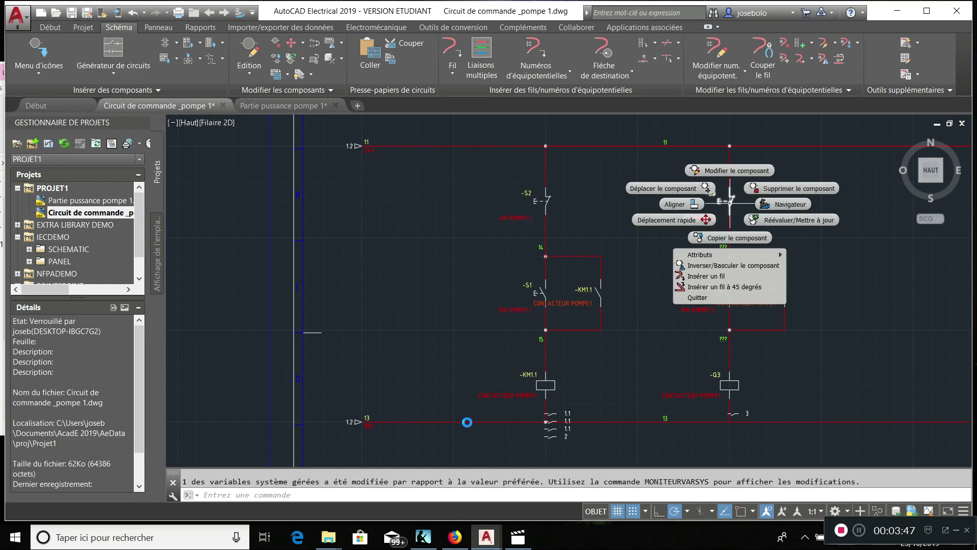
click(729, 171)
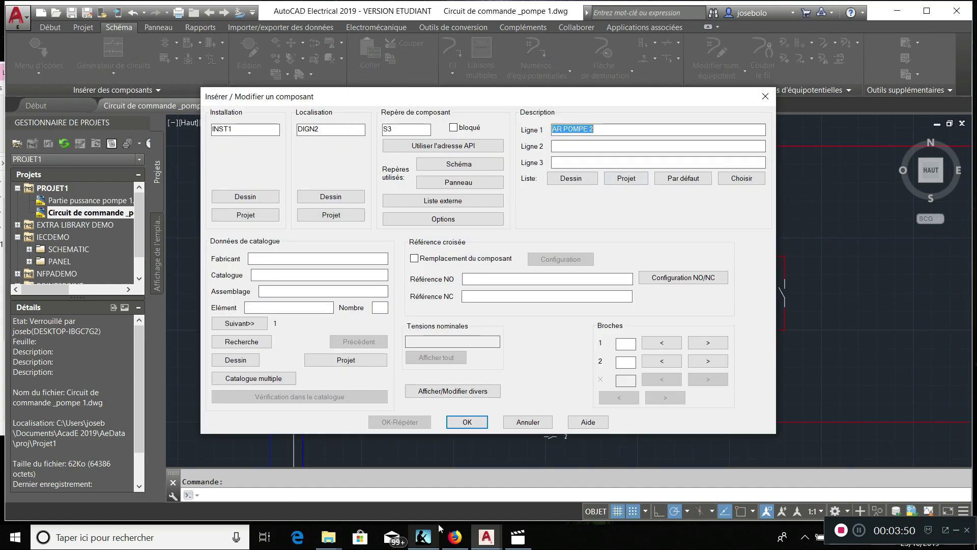
click(473, 420)
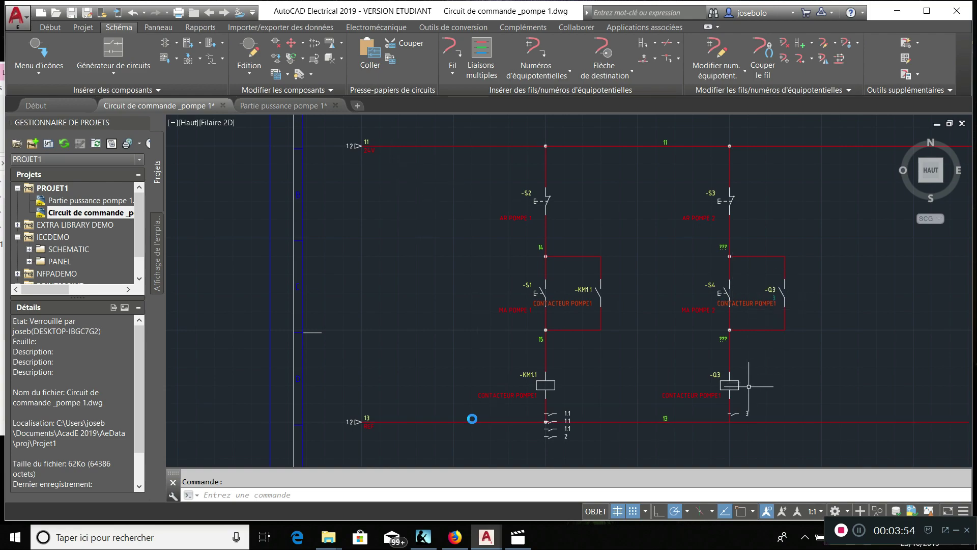
- Open coil Q3 in the copied branch for editing and set its first description line to "CONTACTEUR POMPE2"
click(722, 385)
right_click(722, 386)
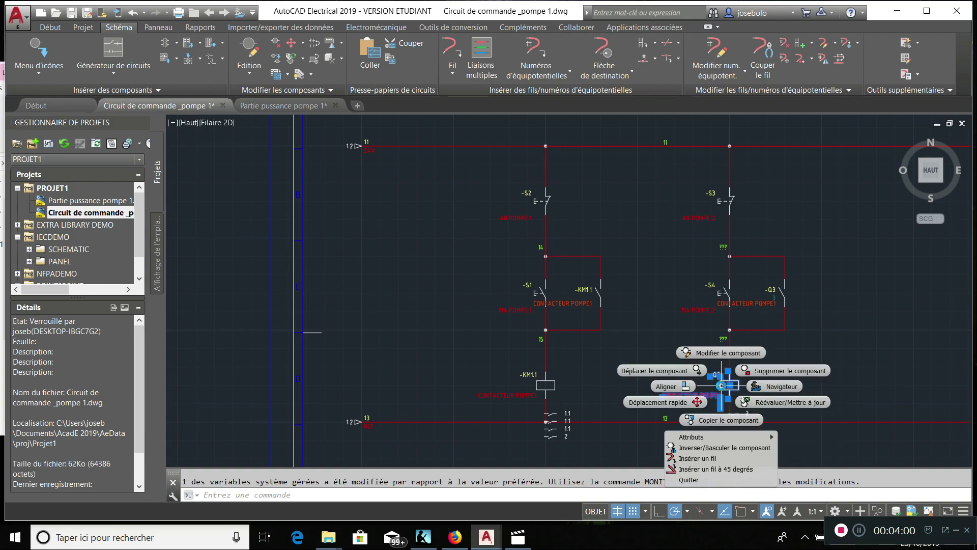
click(718, 354)
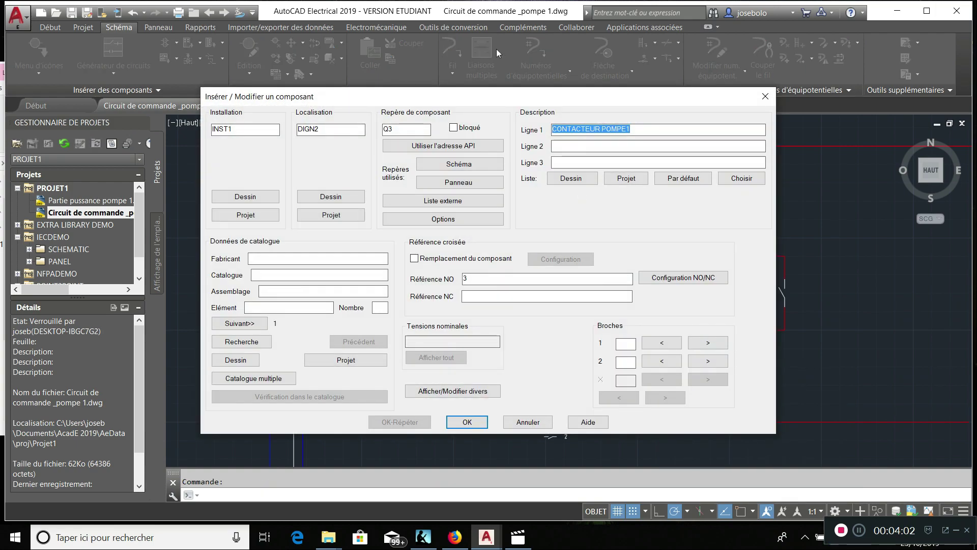
click(637, 129)
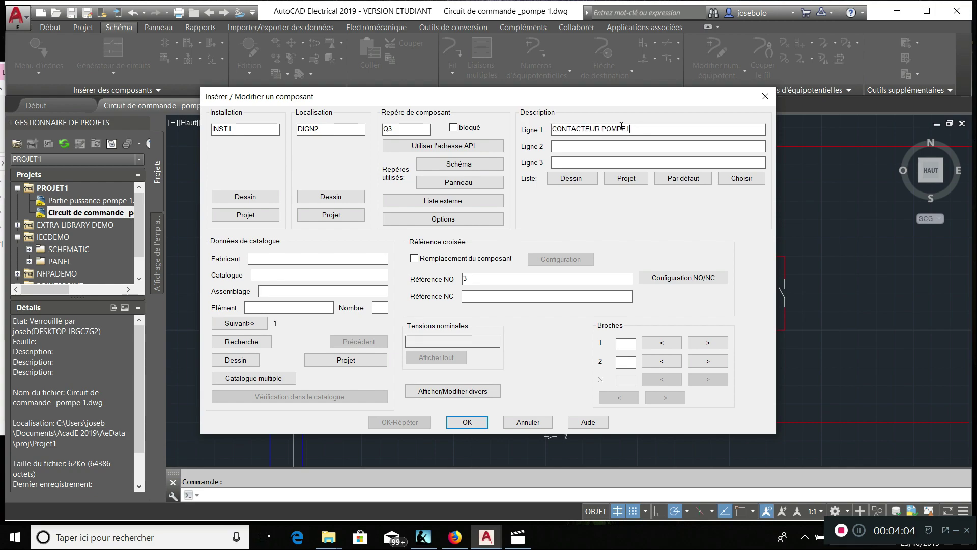
text(2)
- Change the component tag of coil Q3 in the copied branch to KM1.2
double_click(392, 128)
text(KM.2)
click(395, 129)
key(BackSpace)
text(.)
key(Left)
text(1)
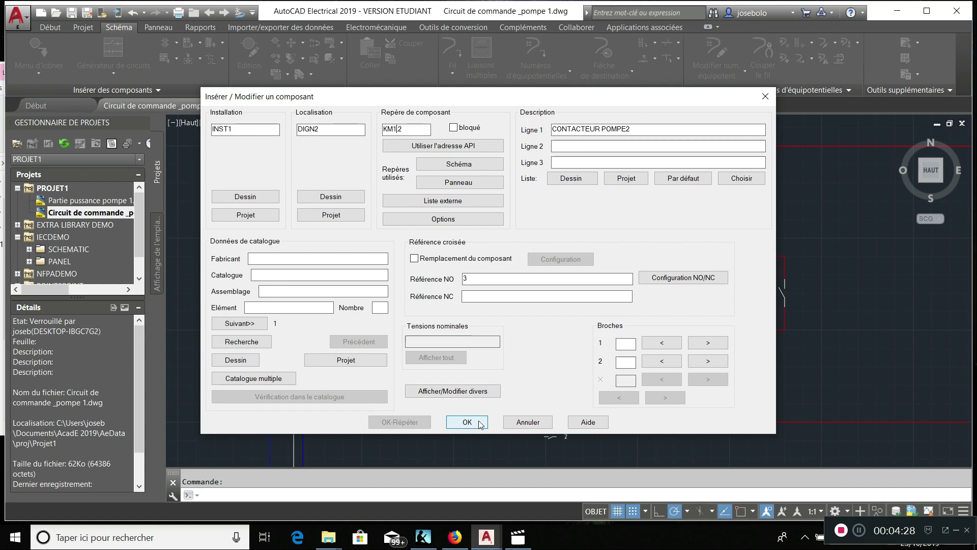
- Set the coil's pins to A1 and A2, accept the component data, and update its associated contact including the description
click(628, 345)
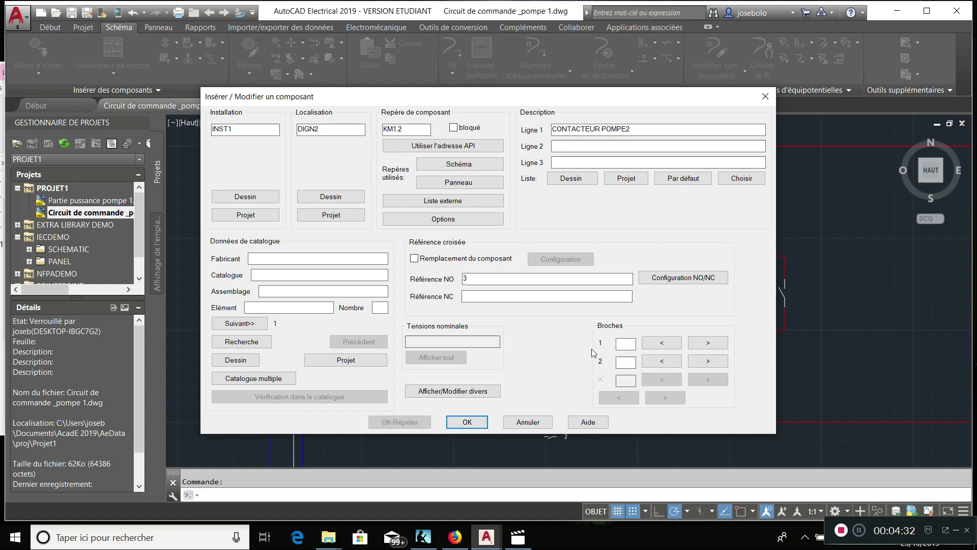
text(A)
click(621, 361)
text(A2)
click(475, 424)
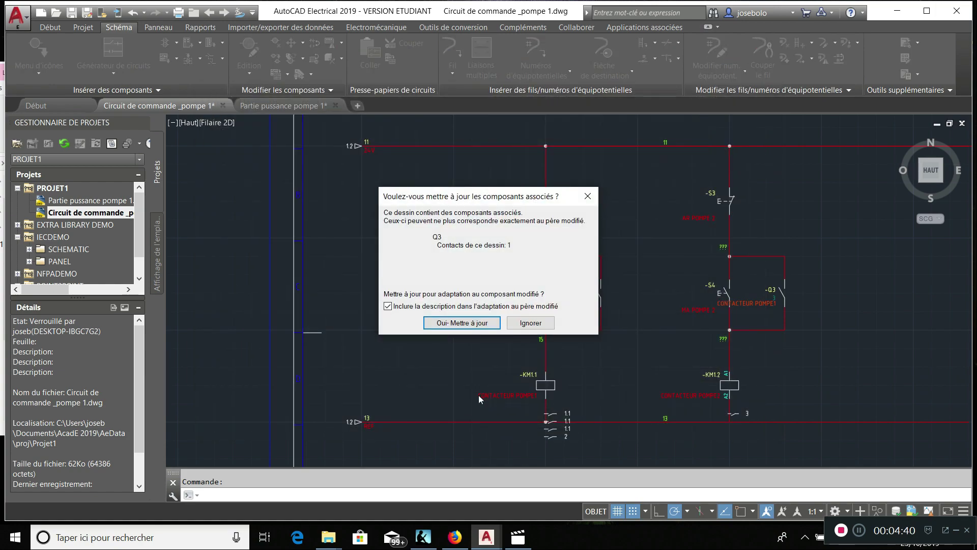
click(484, 324)
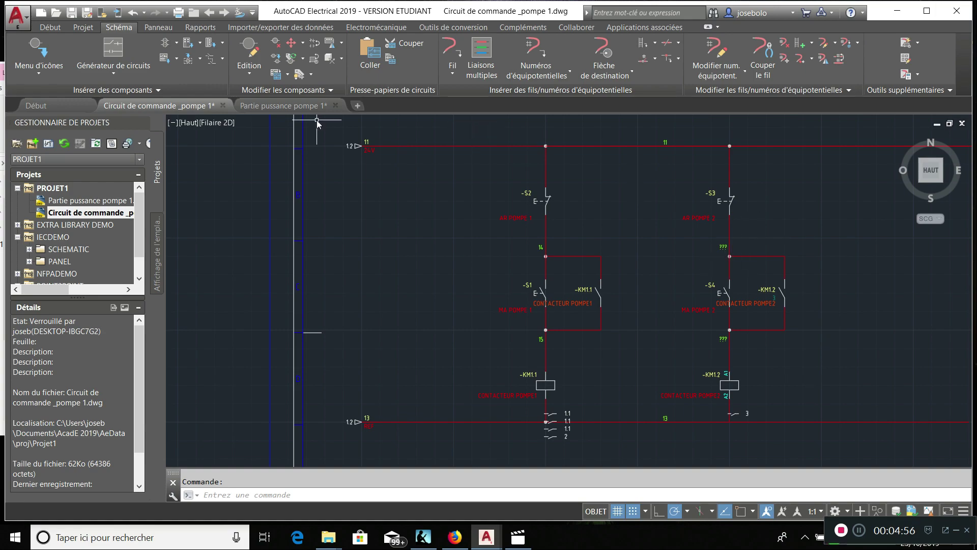
- Renumber all wires across both project drawings, sequentially drawing after drawing starting at 1, and save the current drawing when asked
click(535, 56)
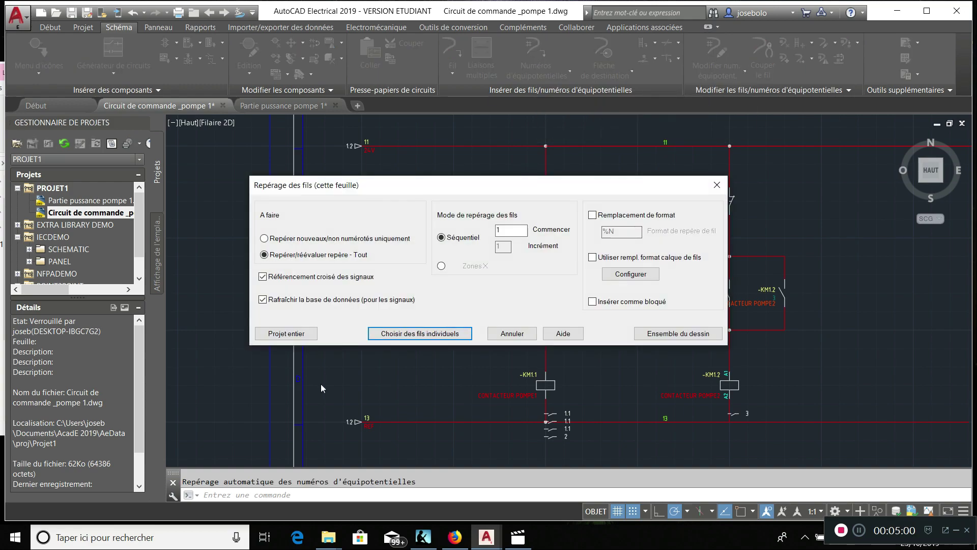
click(294, 334)
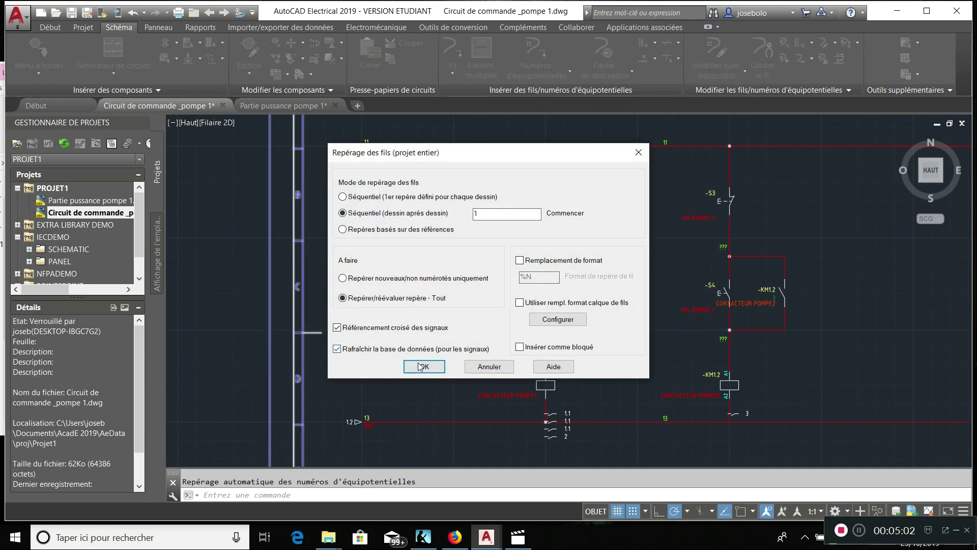
click(422, 366)
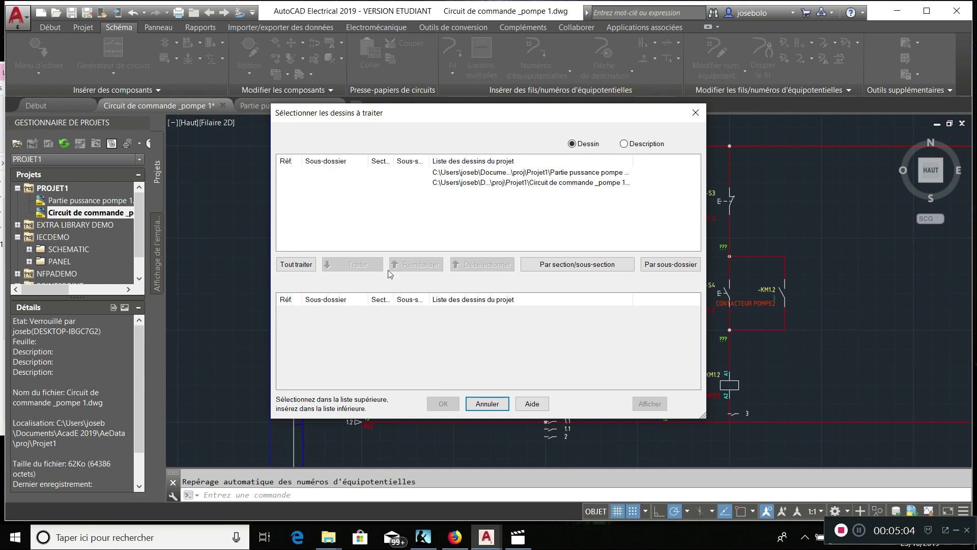
click(297, 265)
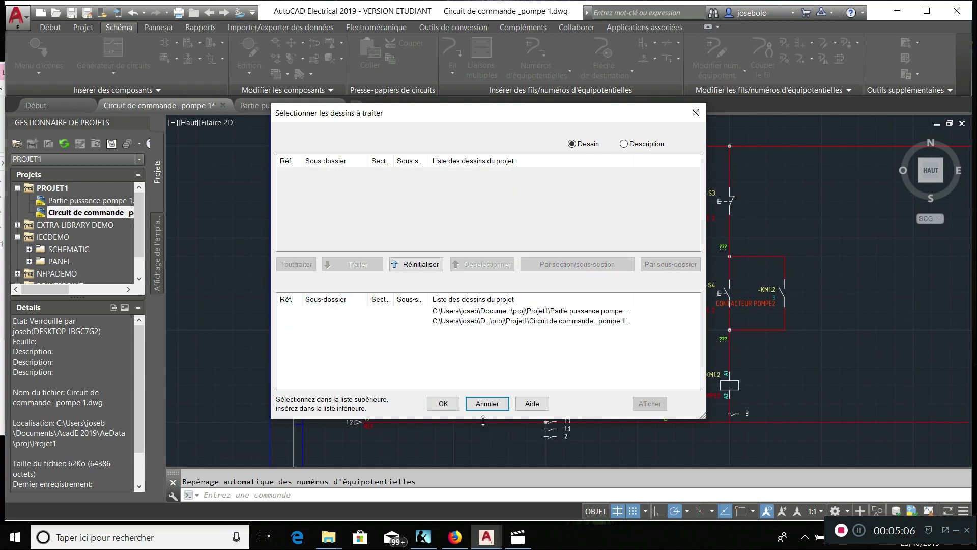
click(442, 405)
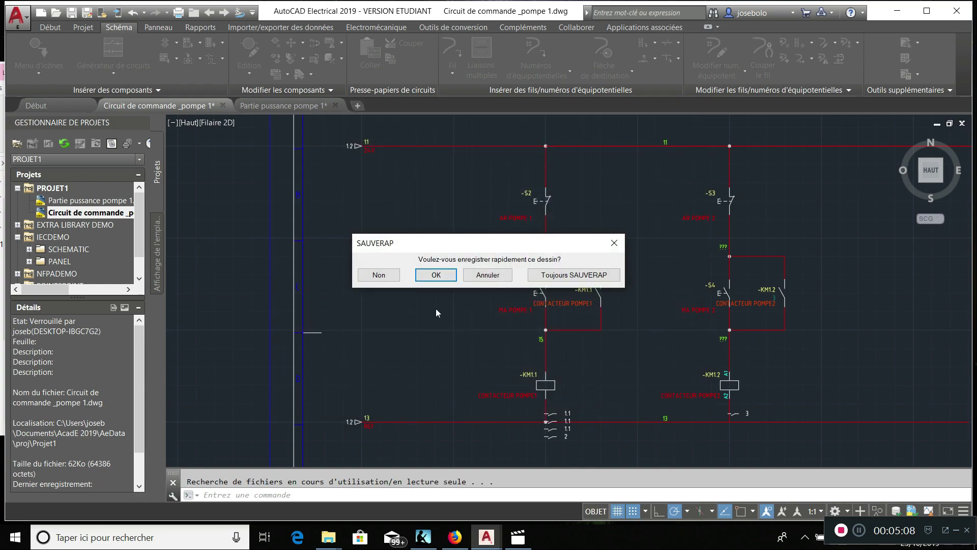
click(436, 275)
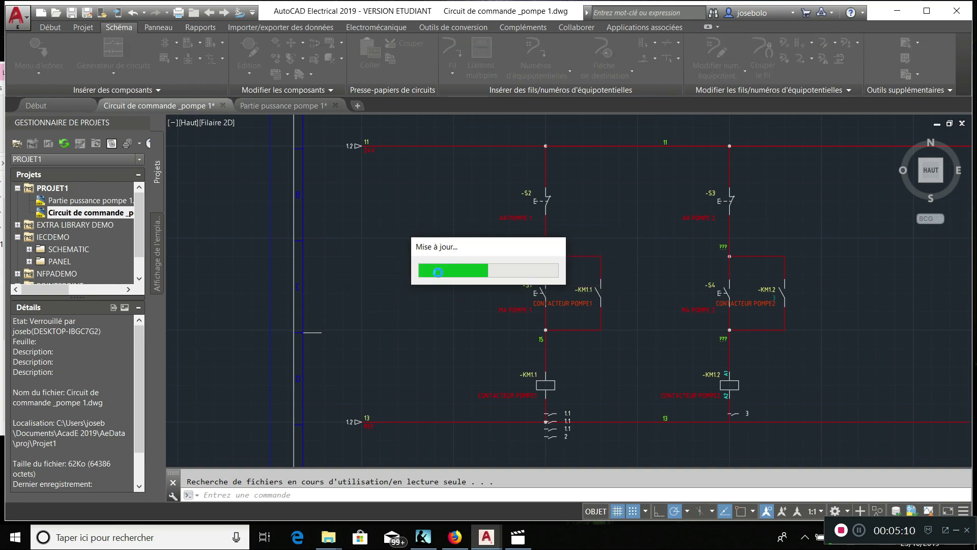